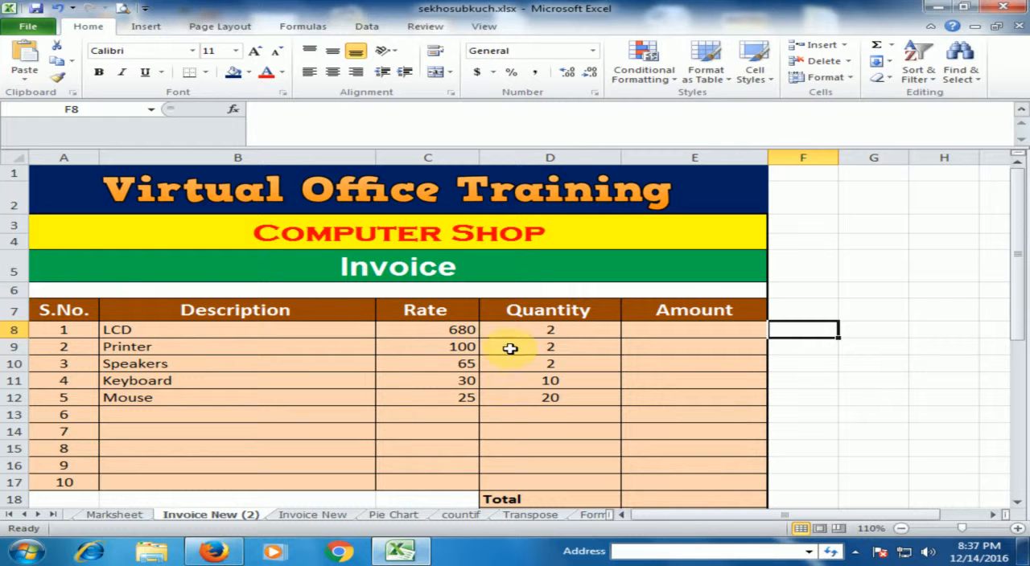
{"action": "left_click", "coordinate": [149, 332]}
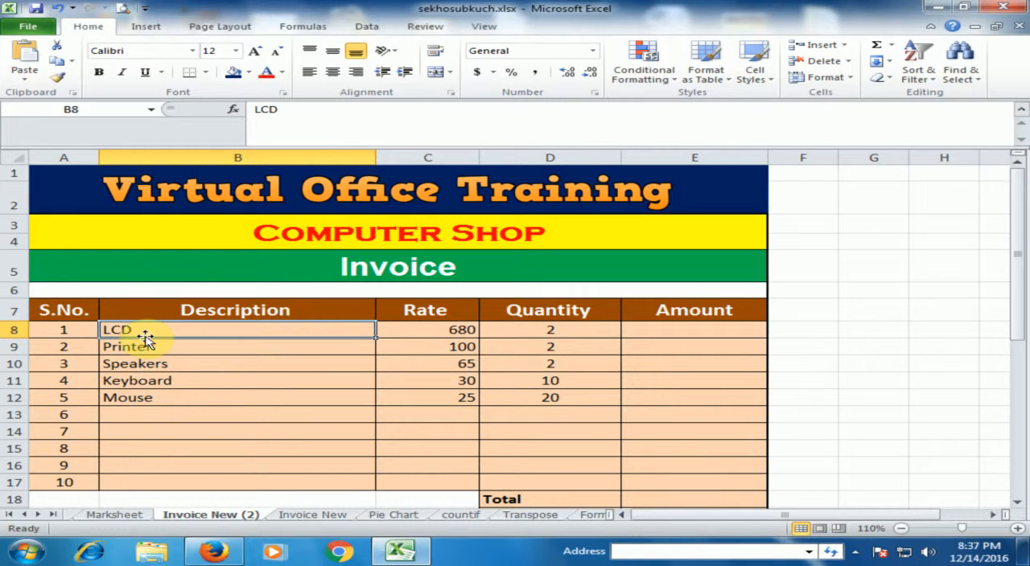
{"action": "left_click", "coordinate": [450, 330]}
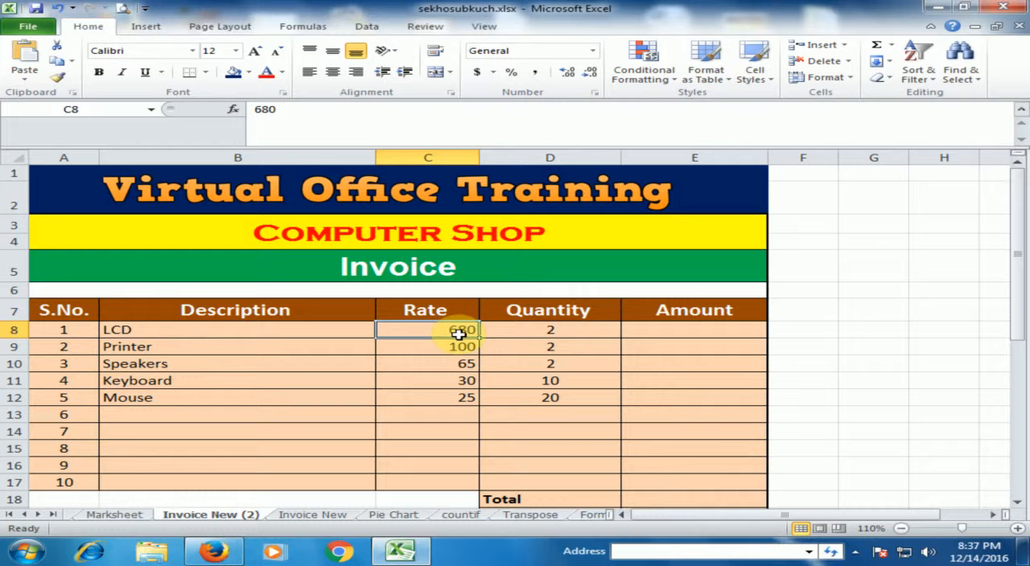
{"action": "left_click", "coordinate": [577, 331]}
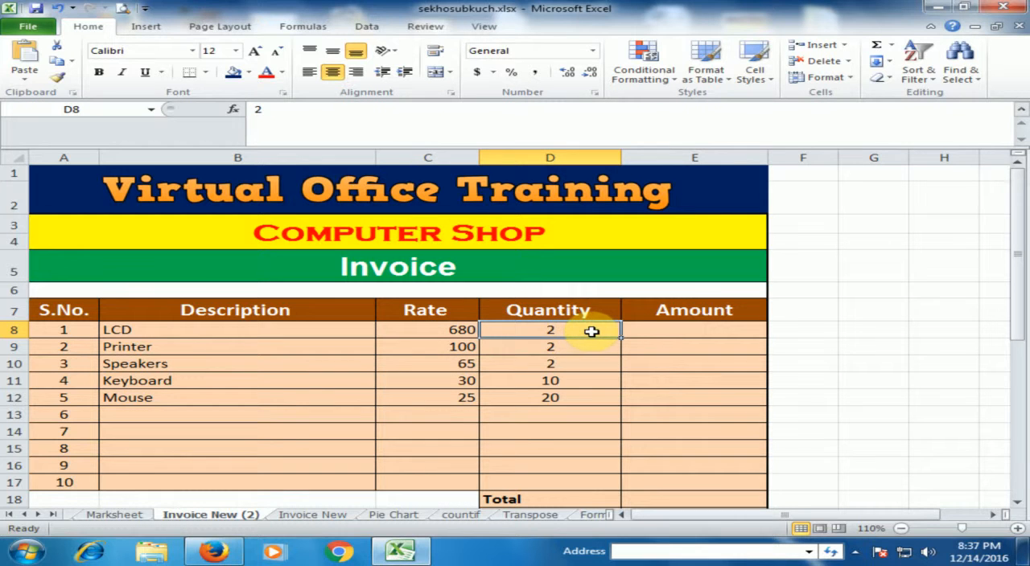
- Calculate the LCD amount in E8 by multiplying rate by quantity with the formula =C8*D8
{"action": "left_click", "coordinate": [672, 330]}
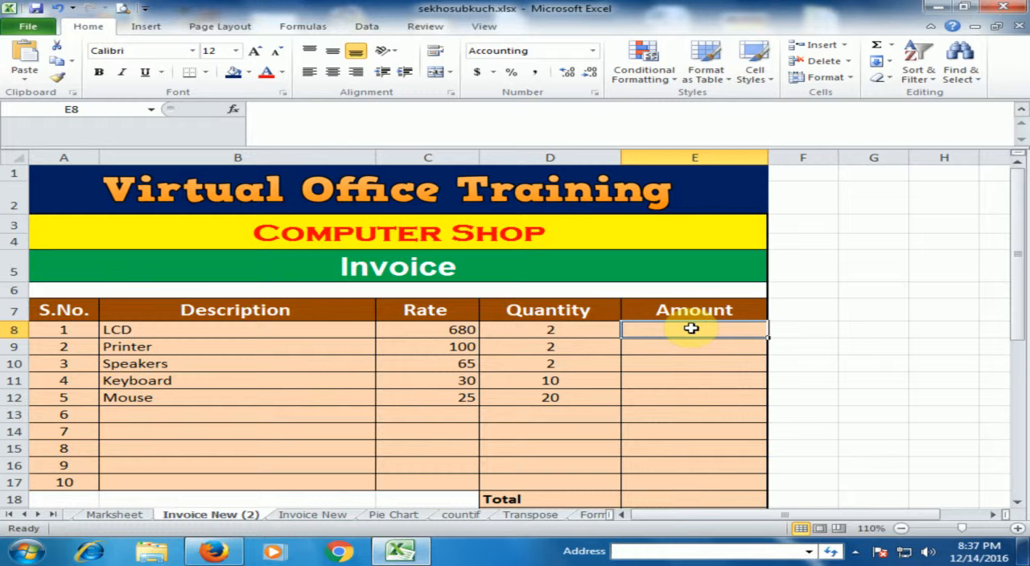
{"action": "type", "text": "="}
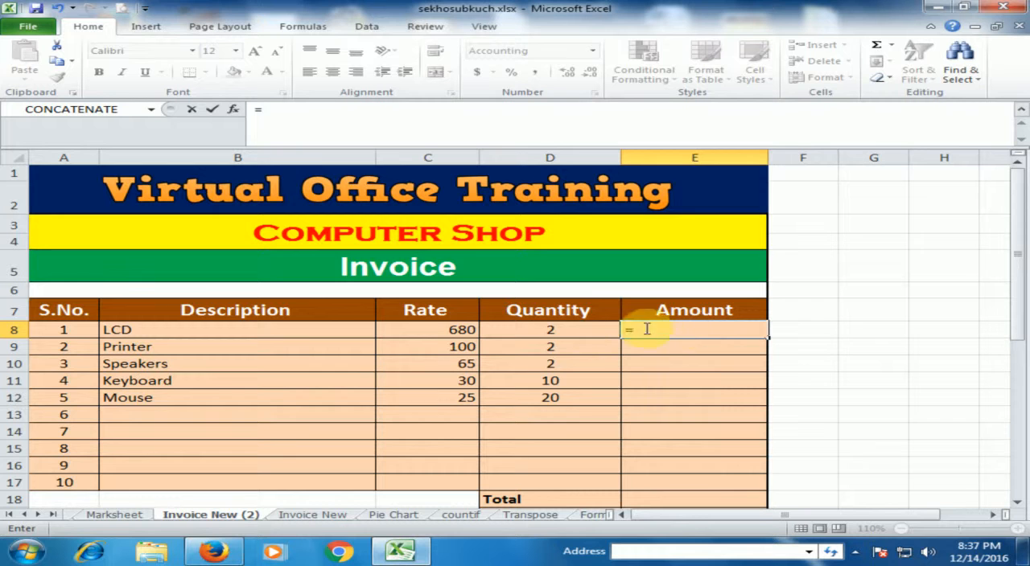
{"action": "left_click", "coordinate": [434, 330]}
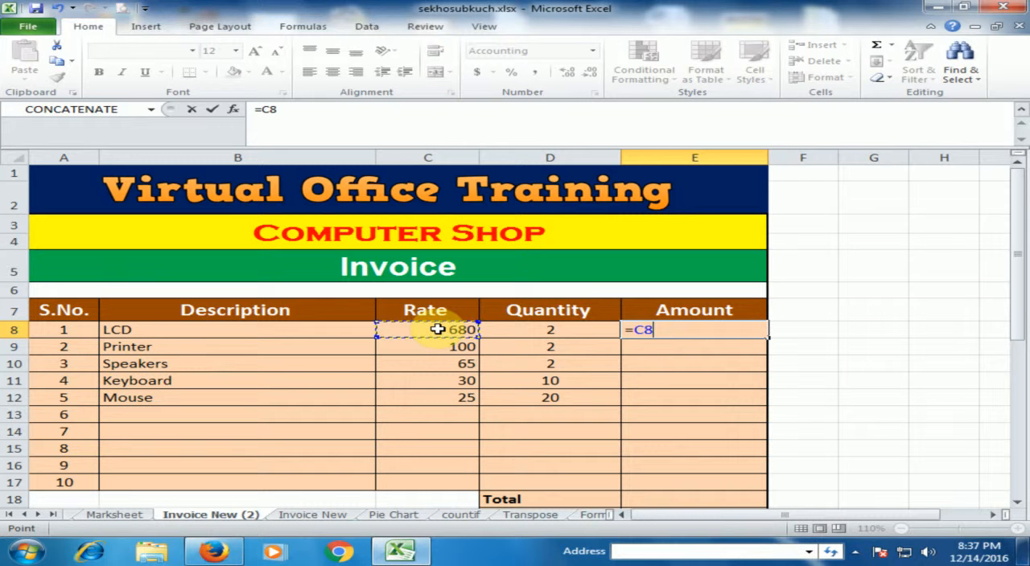
{"action": "type", "text": "*"}
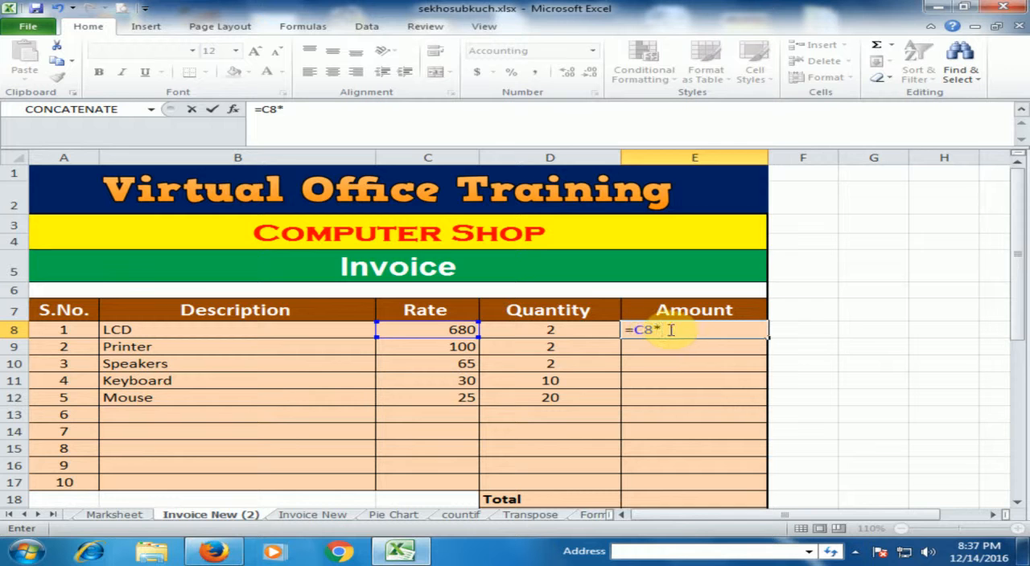
{"action": "left_click", "coordinate": [564, 330]}
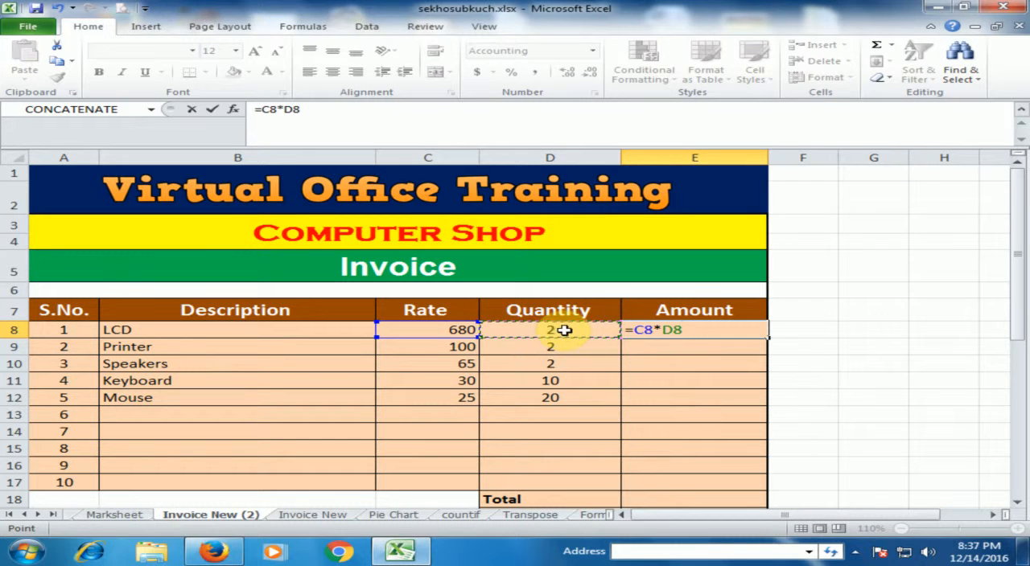
{"action": "key", "text": "Return"}
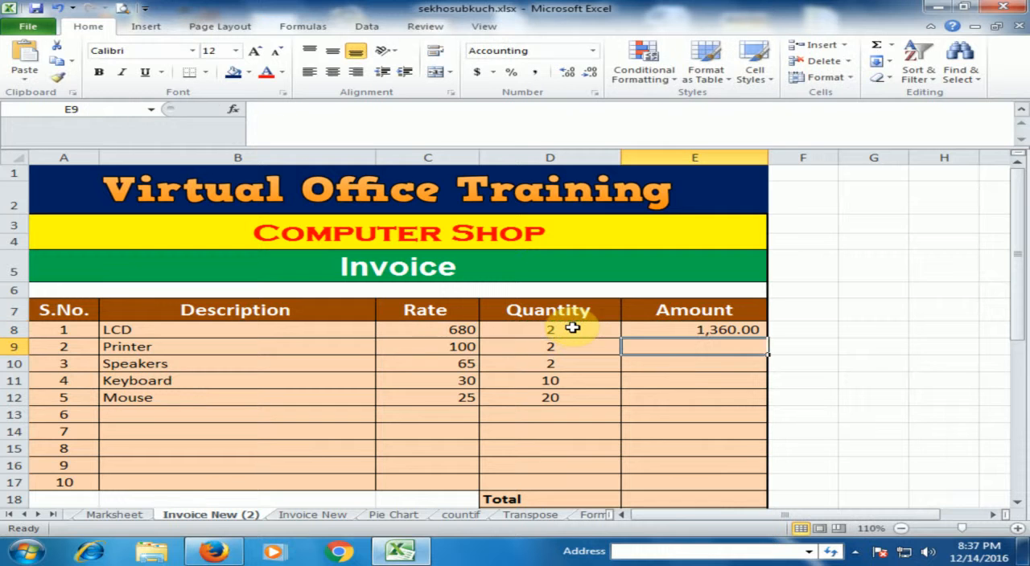
- Copy the amount formula from E8 down through E12 for the remaining listed items
{"action": "left_click", "coordinate": [671, 330]}
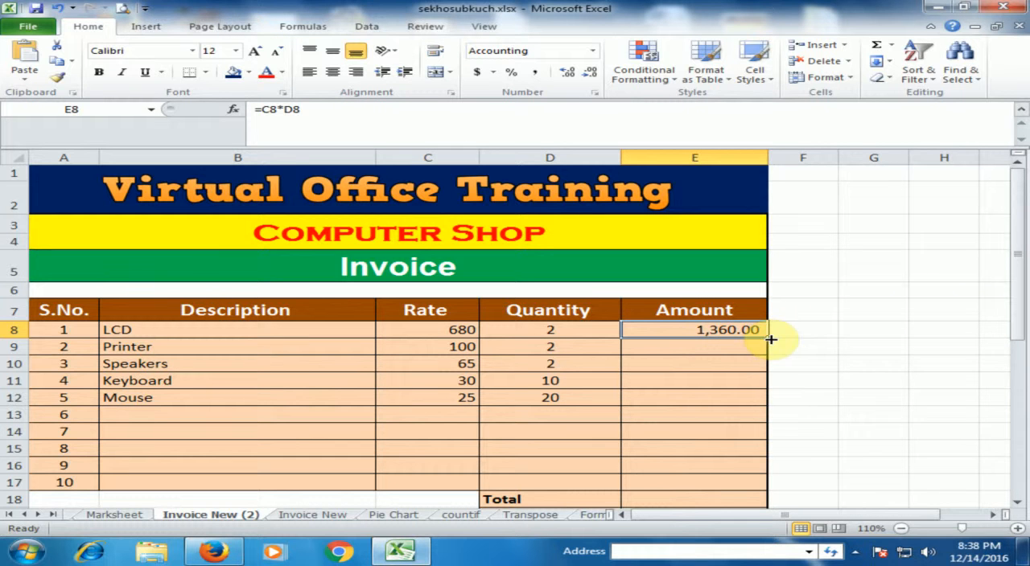
{"action": "left_click_drag", "start_coordinate": [770, 337], "coordinate": [749, 402]}
{"action": "left_click", "coordinate": [740, 350]}
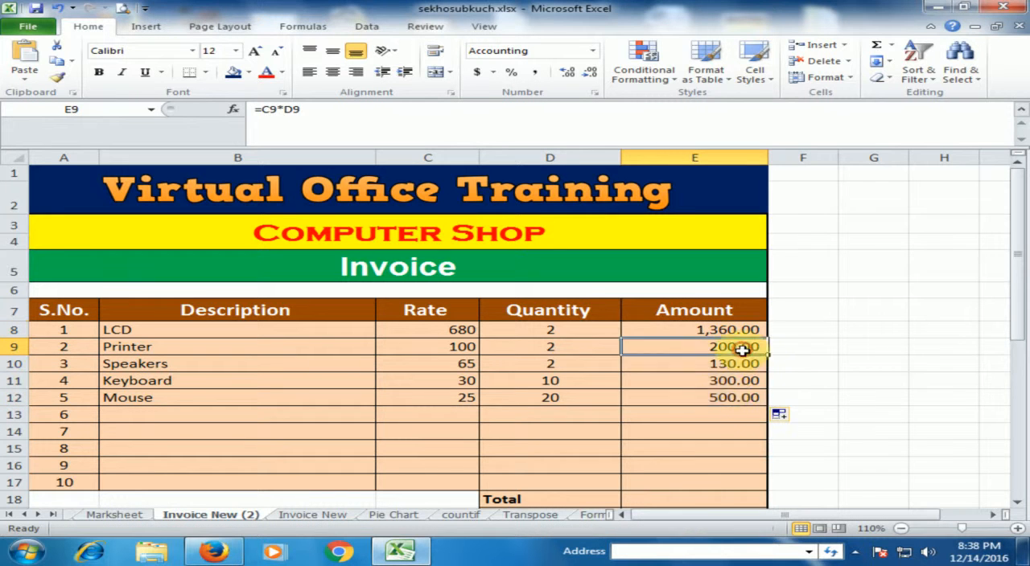
{"action": "left_click", "coordinate": [743, 427]}
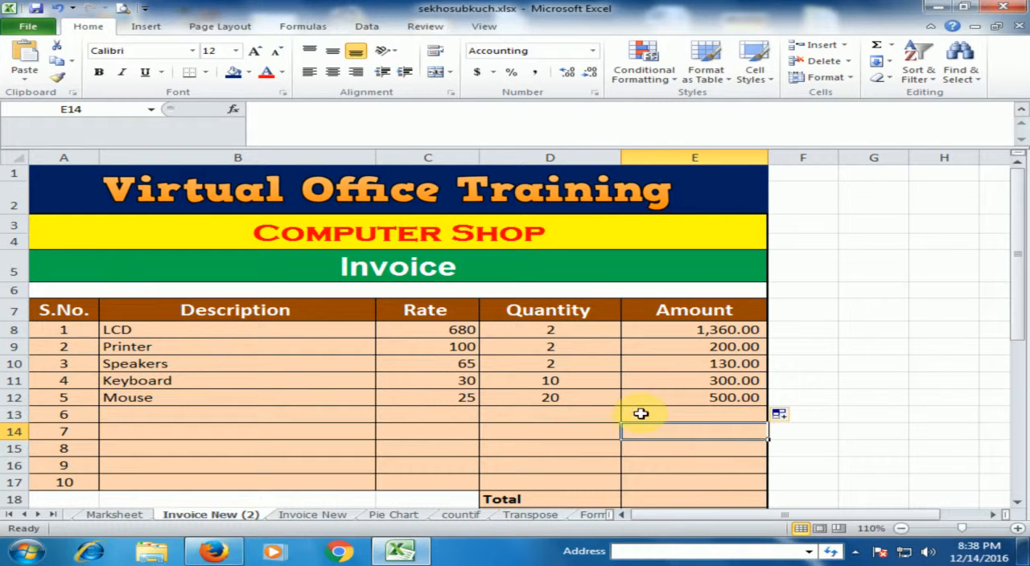
- Use AutoSum to enter the invoice total in E18 as =SUM(E8:E17)
{"action": "scroll", "coordinate": [697, 413], "scroll_direction": "down", "scroll_amount": 2}
{"action": "left_click", "coordinate": [708, 368]}
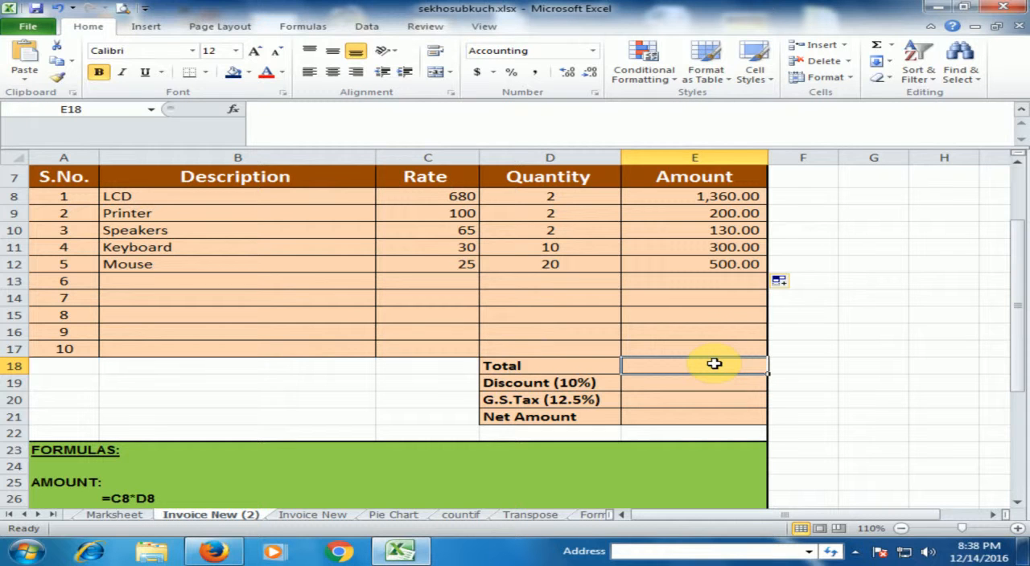
{"action": "left_click", "coordinate": [877, 50]}
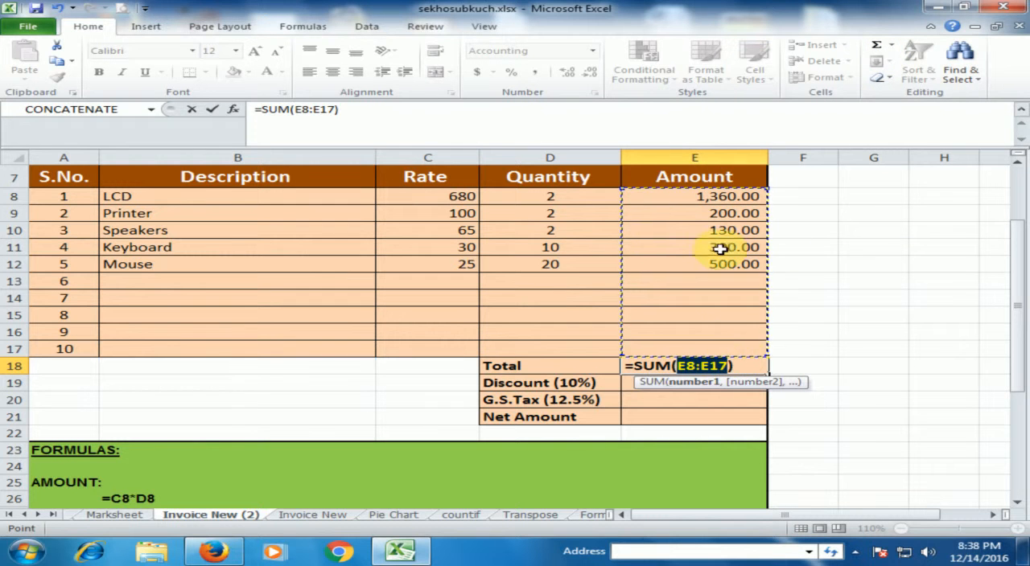
{"action": "key", "text": "Return"}
{"action": "left_click", "coordinate": [739, 364]}
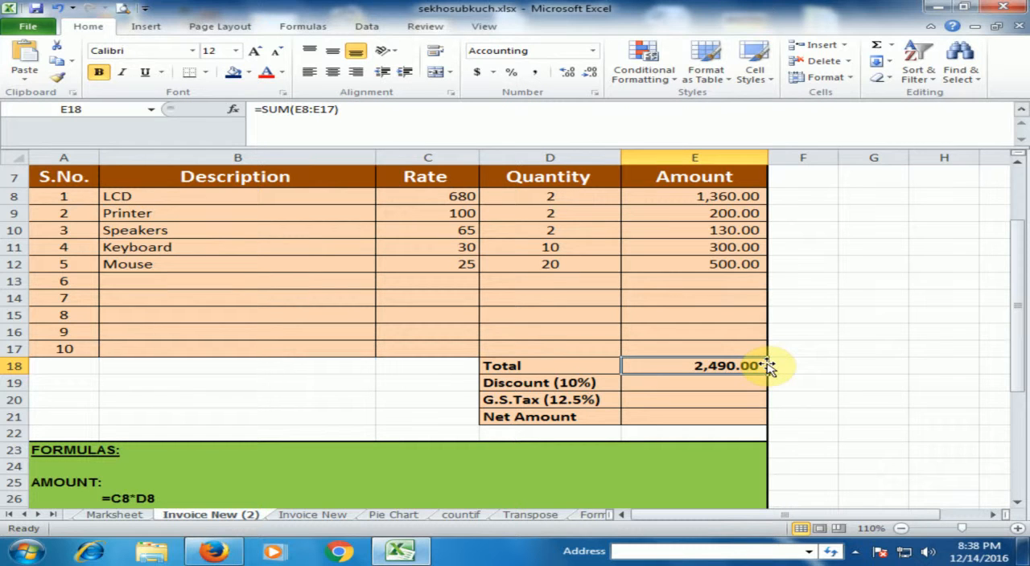
- Calculate the 10% discount on the total in E19 with the formula =E18*10%
{"action": "left_click", "coordinate": [716, 383]}
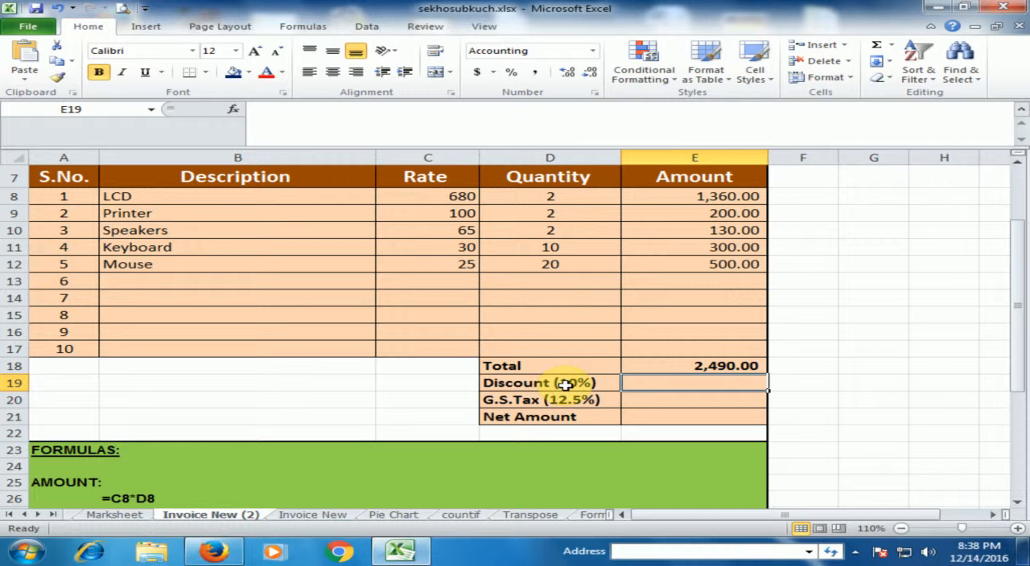
{"action": "scroll", "coordinate": [584, 383], "scroll_direction": "down", "scroll_amount": 1}
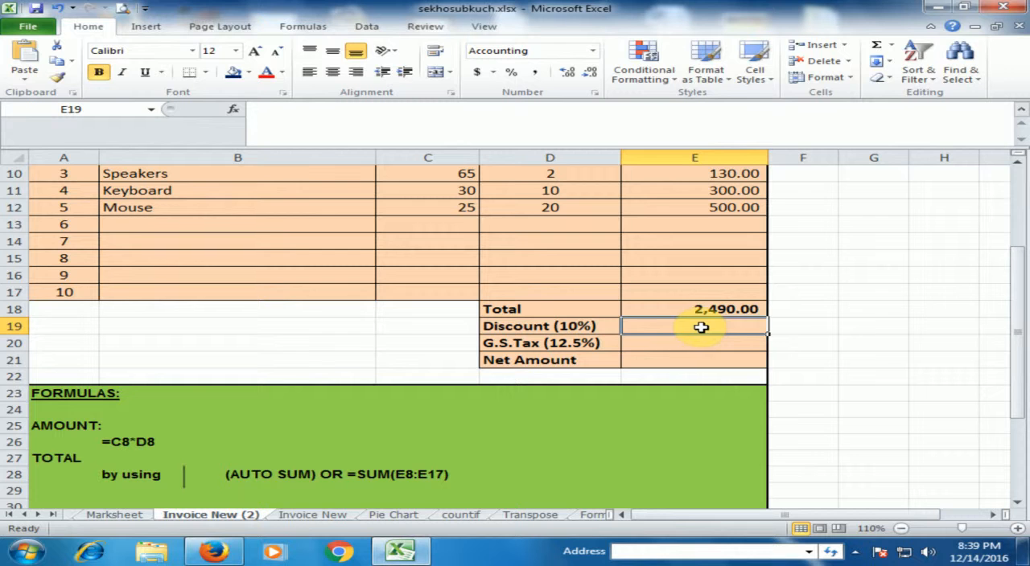
{"action": "type", "text": "="}
{"action": "left_click", "coordinate": [719, 309]}
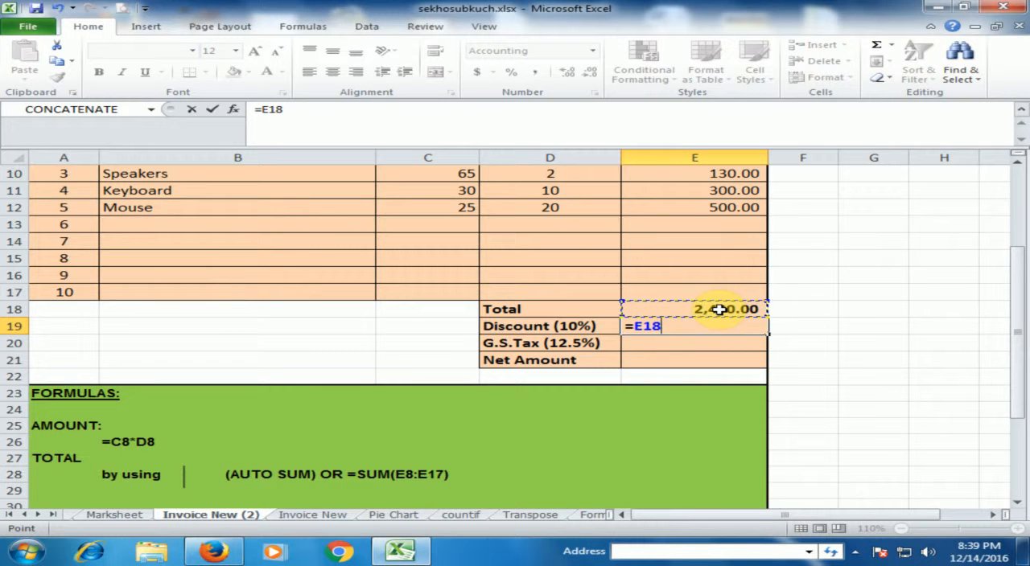
{"action": "type", "text": "*"}
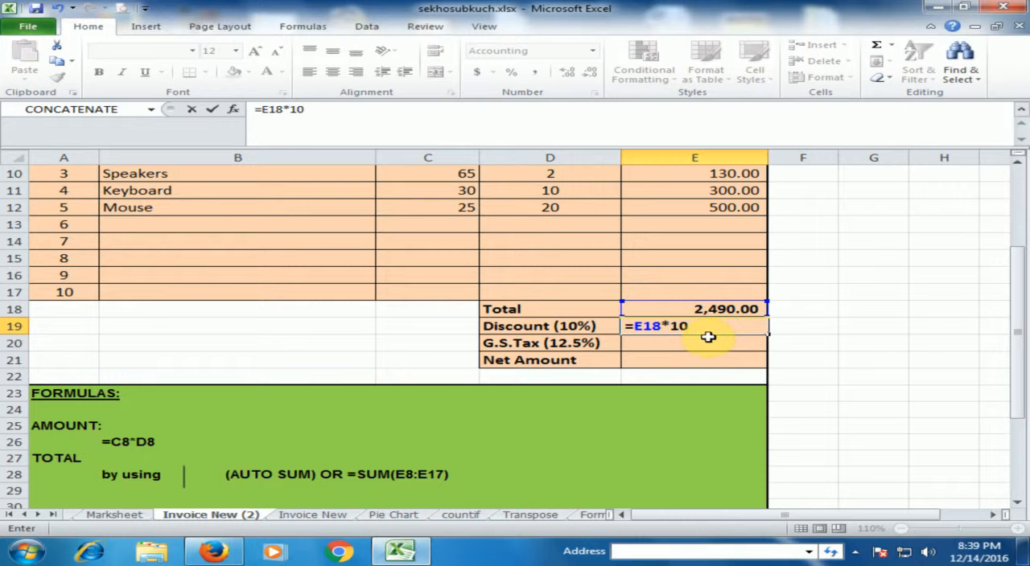
{"action": "type", "text": "%"}
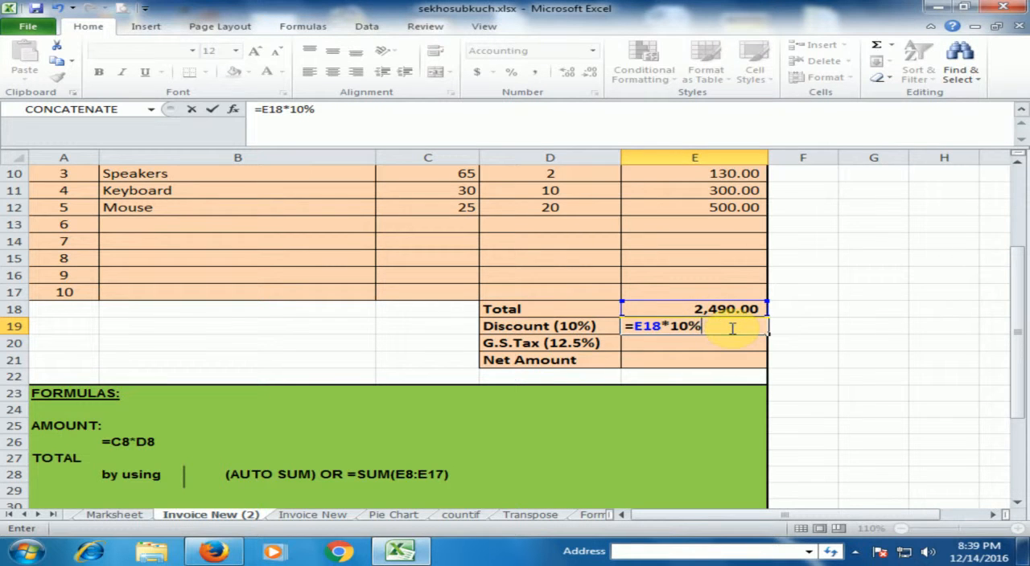
{"action": "key", "text": "Return"}
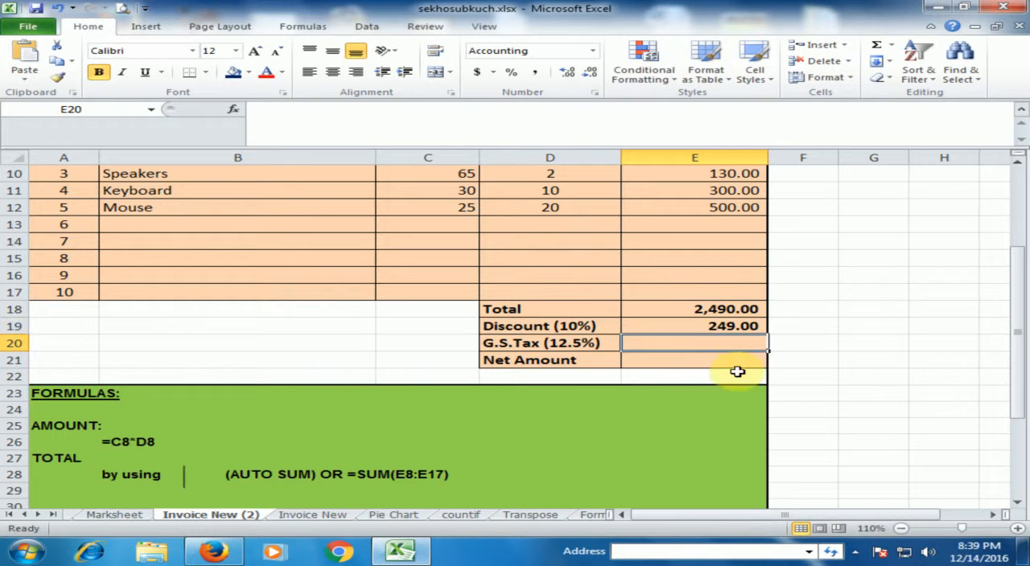
{"action": "left_click", "coordinate": [716, 328]}
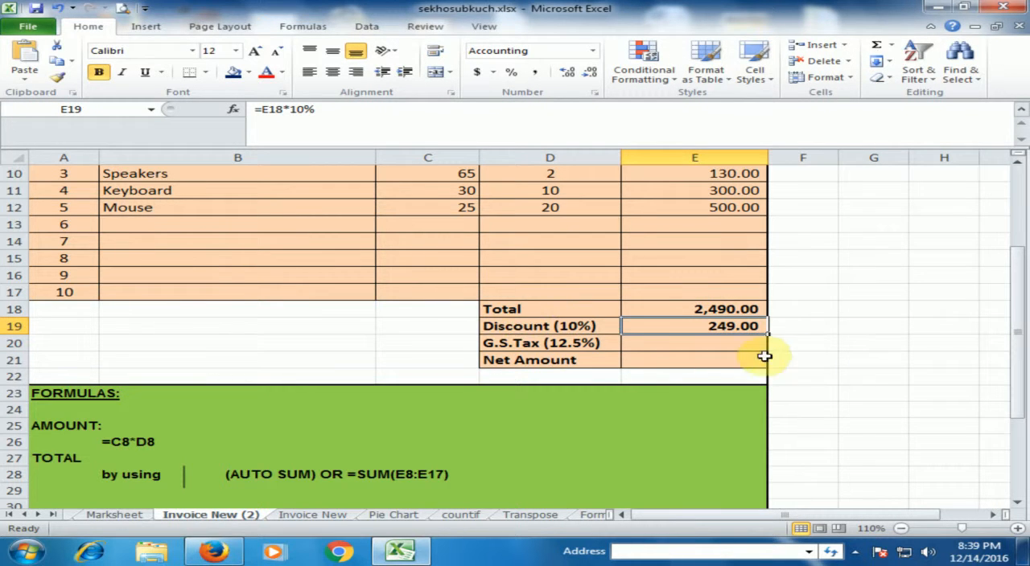
- Calculate the G.S.Tax on the total in E20 with the formula =E18*12.5%
{"action": "left_click", "coordinate": [559, 344]}
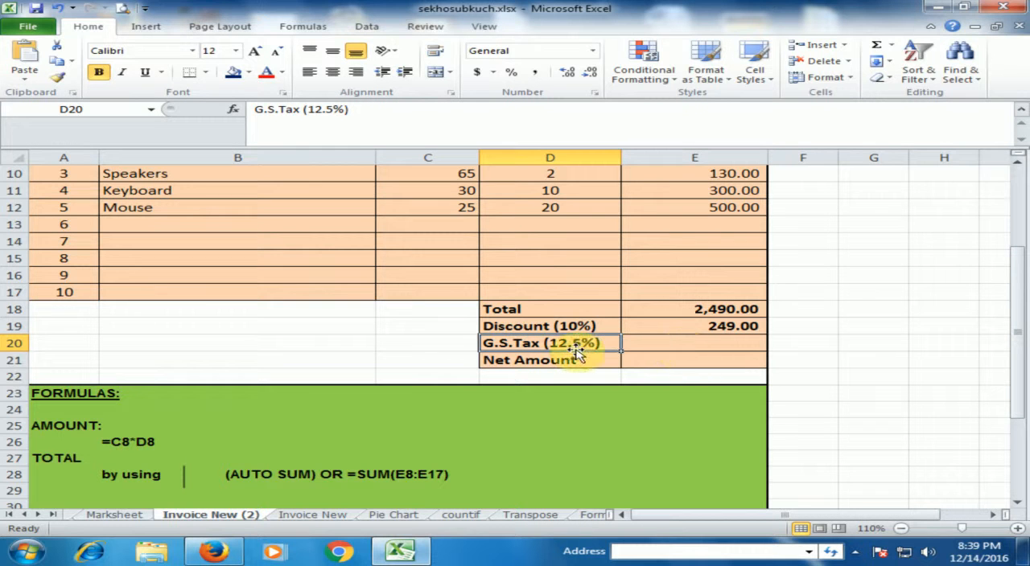
{"action": "left_click", "coordinate": [698, 343]}
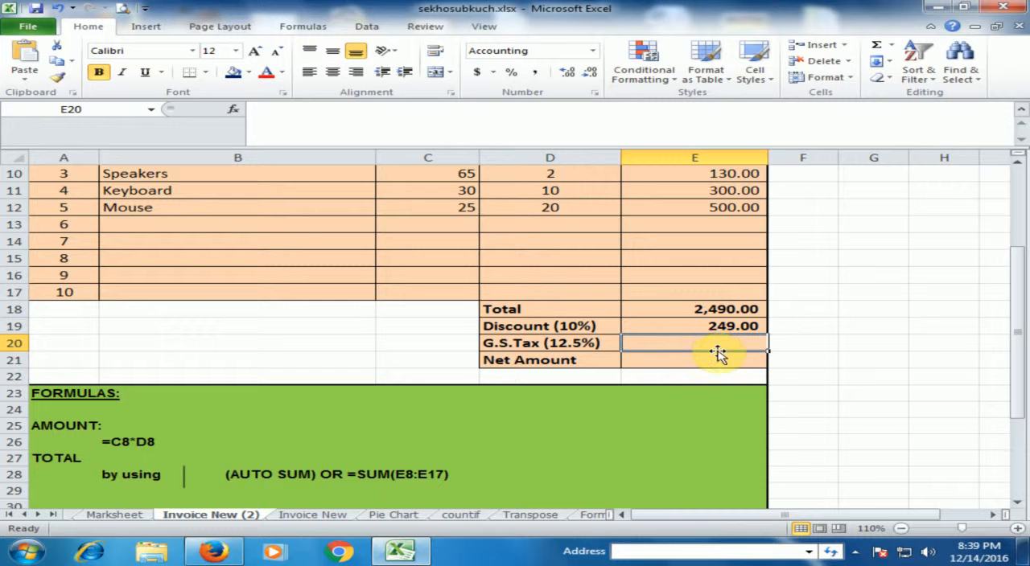
{"action": "type", "text": "="}
{"action": "left_click", "coordinate": [729, 309]}
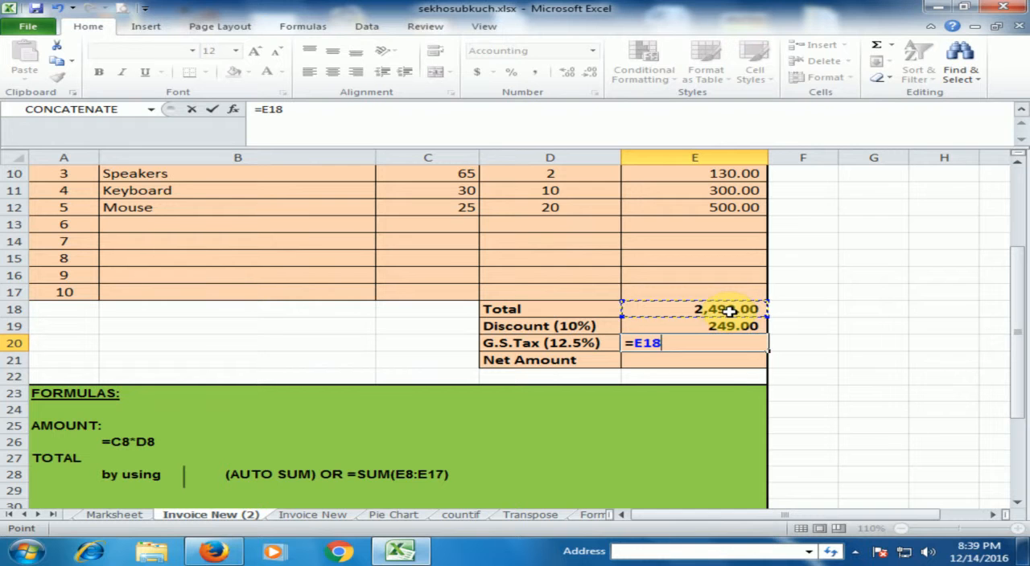
{"action": "type", "text": "*"}
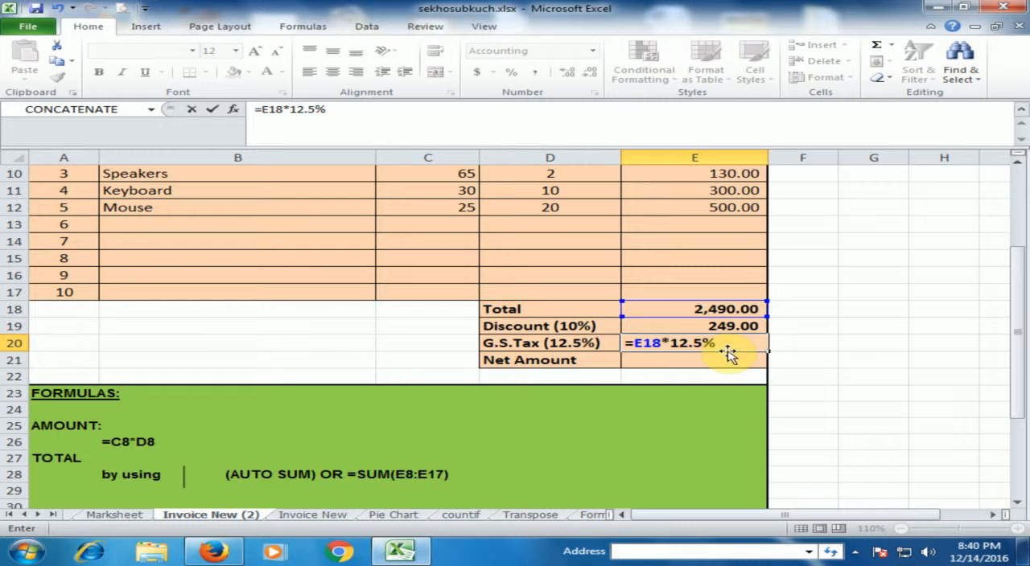
{"action": "key", "text": "Return"}
{"action": "left_click", "coordinate": [731, 344]}
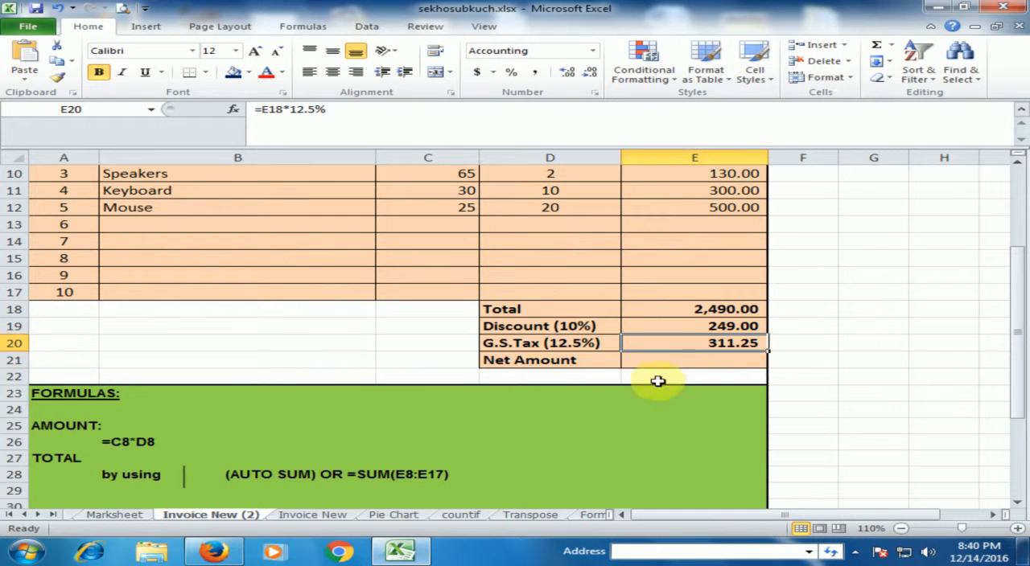
- Calculate the net amount in E21 by subtracting the discount and adding the tax with =E18-E19+E20
{"action": "left_click", "coordinate": [736, 364]}
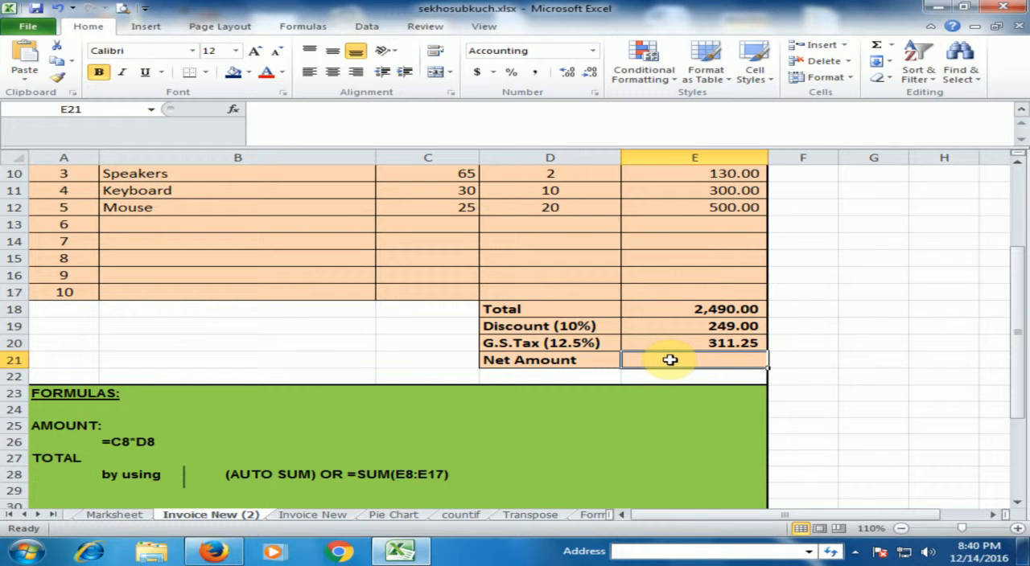
{"action": "type", "text": "="}
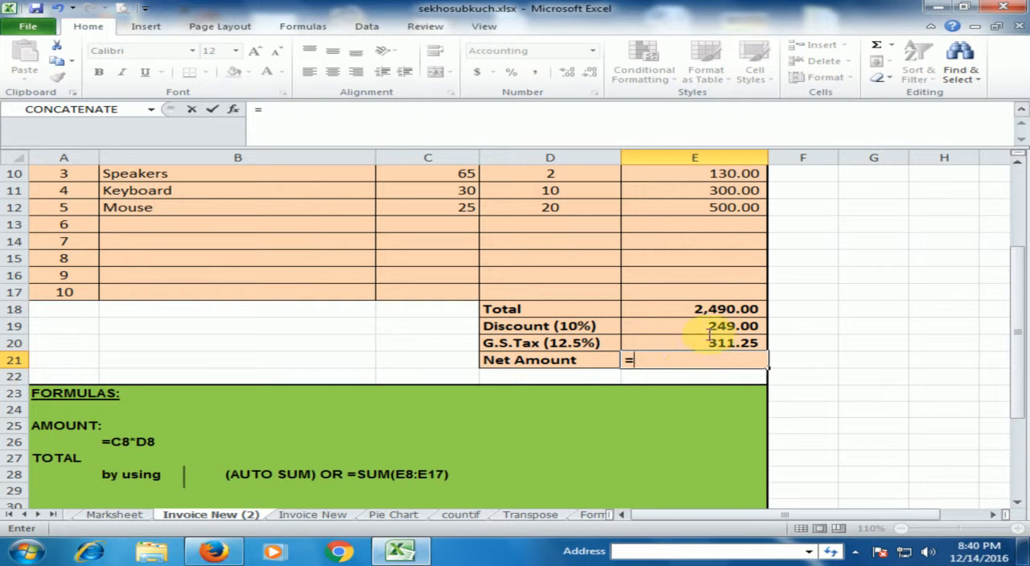
{"action": "left_click", "coordinate": [732, 308]}
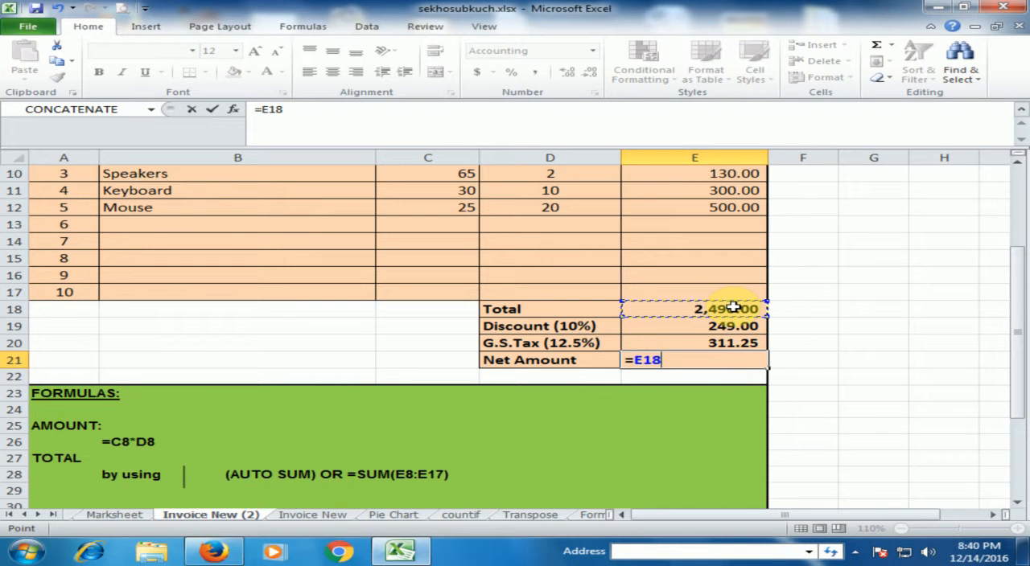
{"action": "type", "text": "-"}
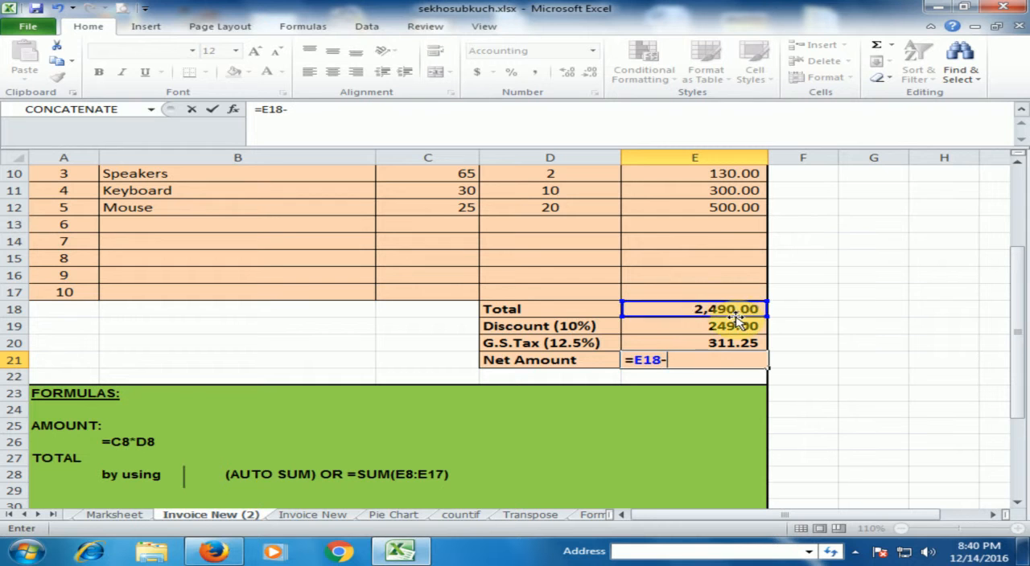
{"action": "left_click", "coordinate": [704, 330]}
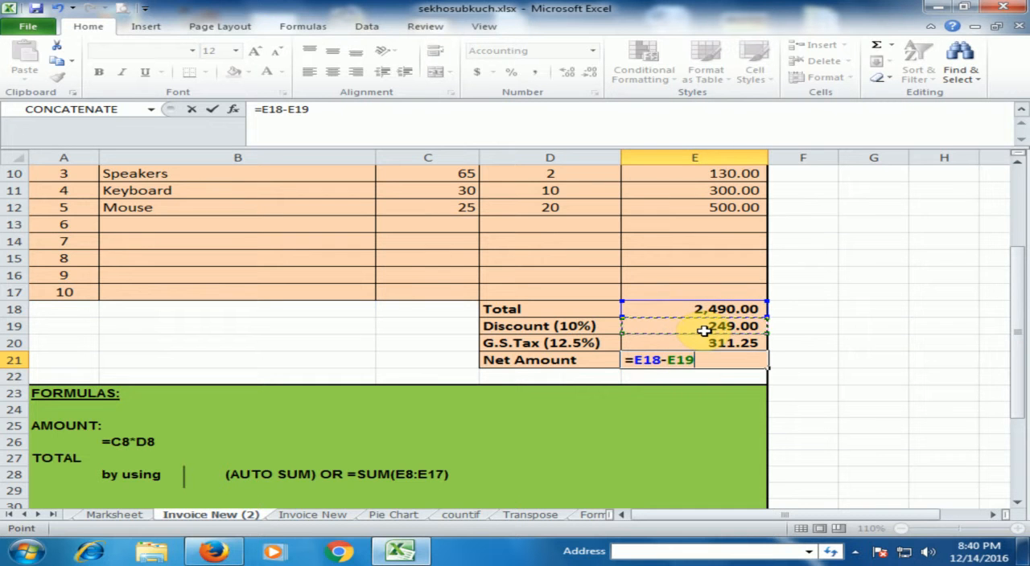
{"action": "type", "text": "+"}
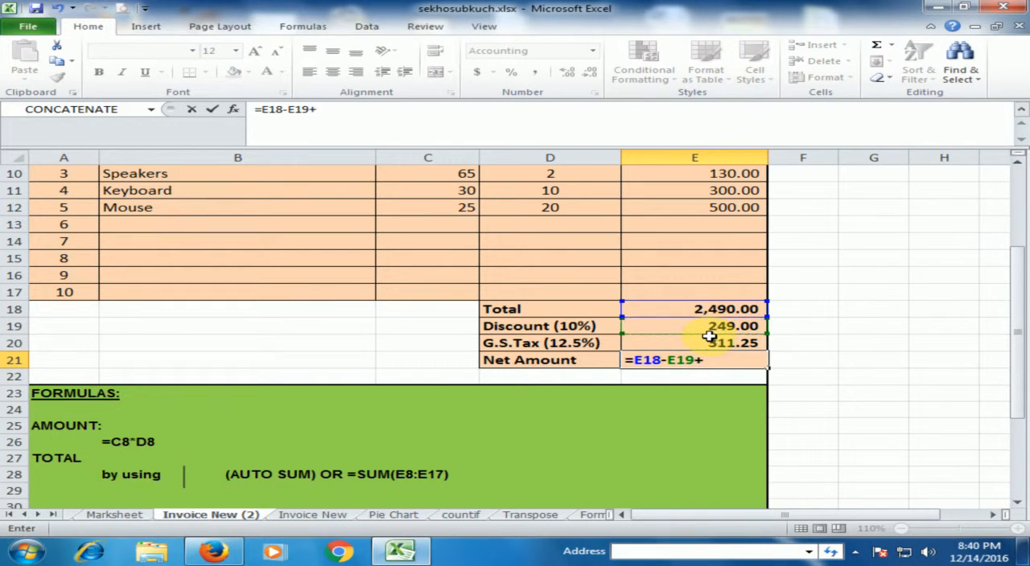
{"action": "left_click", "coordinate": [707, 345]}
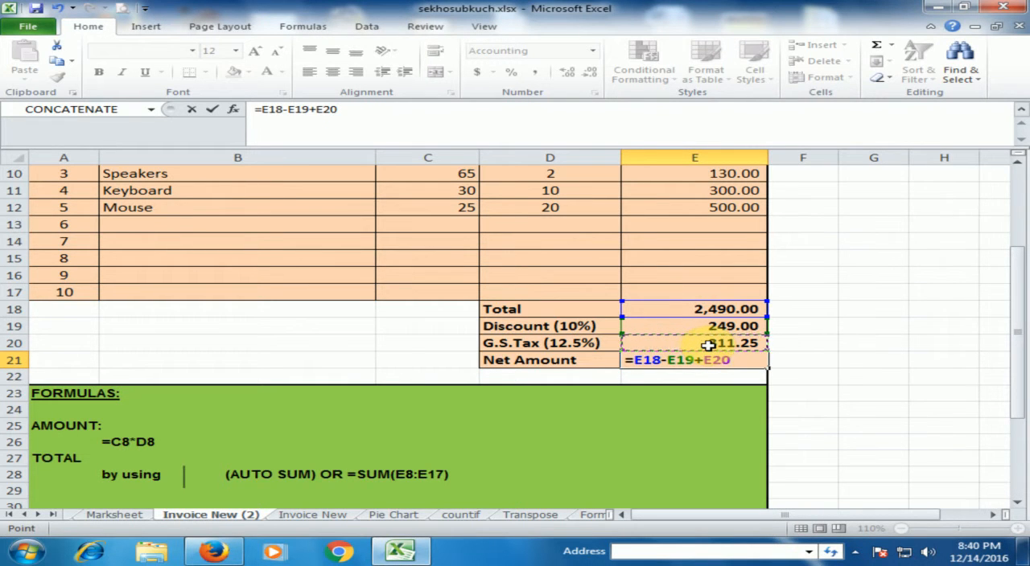
{"action": "key", "text": "Return"}
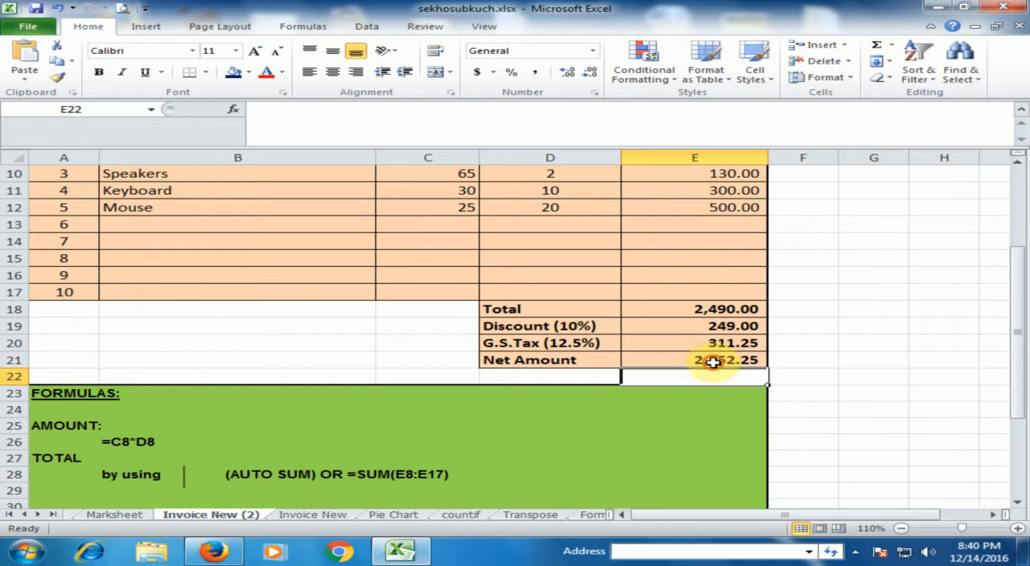
- Inspect the net amount formula in E21 and look over the invoice rows above it
{"action": "left_click", "coordinate": [713, 362]}
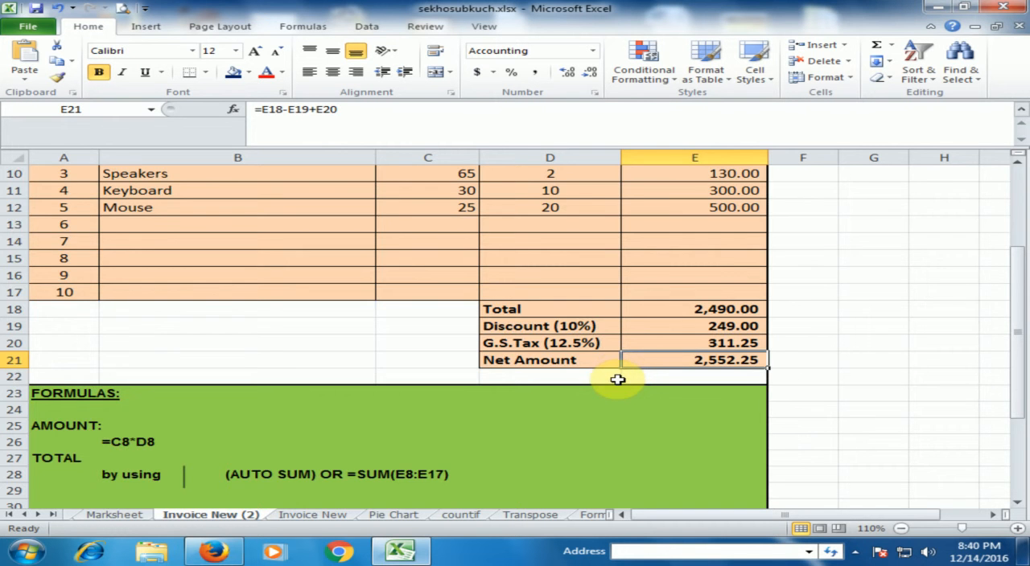
{"action": "scroll", "coordinate": [617, 379], "scroll_direction": "up", "scroll_amount": 3}
{"action": "scroll", "coordinate": [617, 379], "scroll_direction": "down", "scroll_amount": 1}
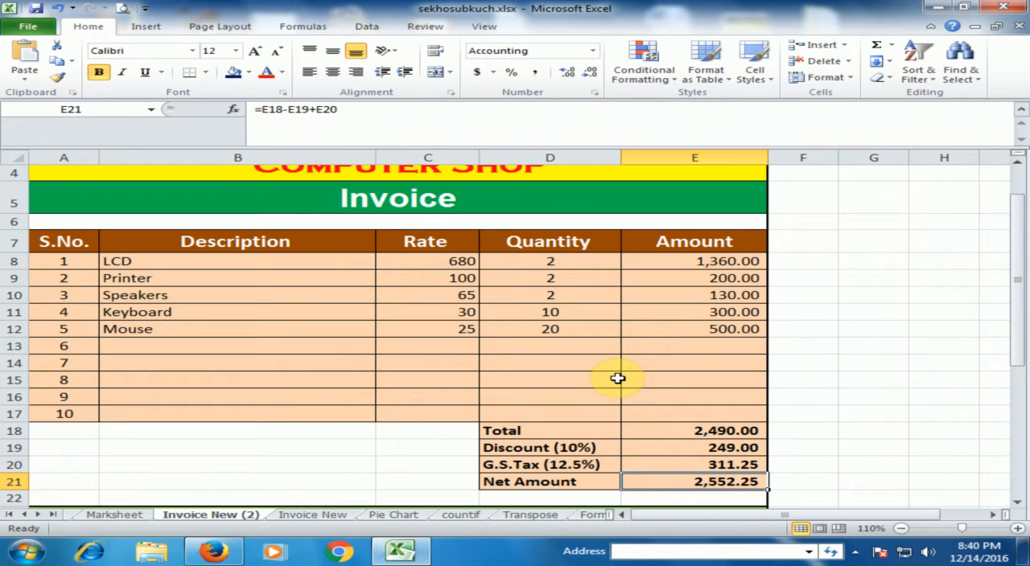
{"action": "scroll", "coordinate": [617, 379], "scroll_direction": "down", "scroll_amount": 4}
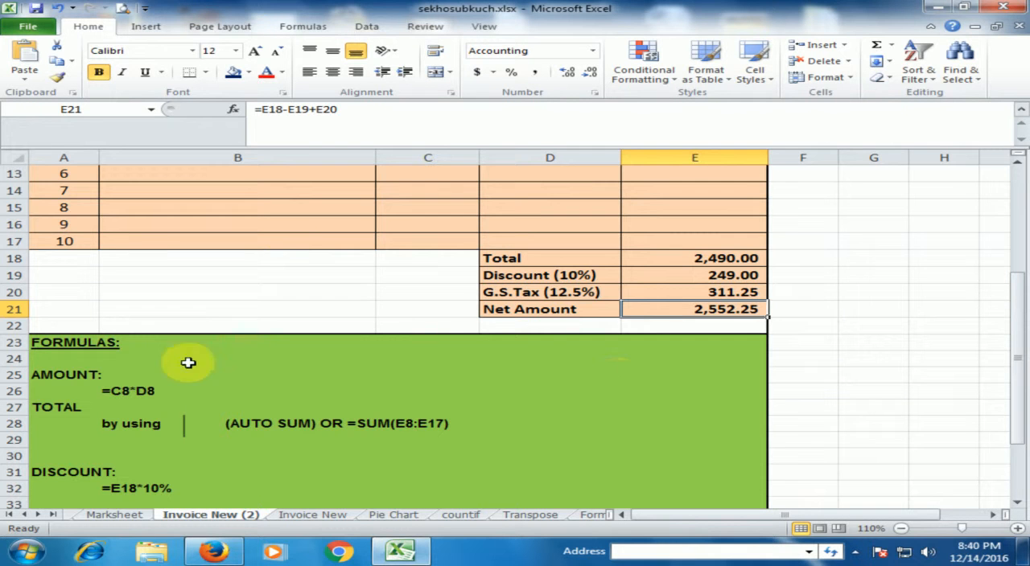
- Compare the AMOUNT formula note in B26 with the formula behind the LCD amount in E8
{"action": "left_click", "coordinate": [54, 380]}
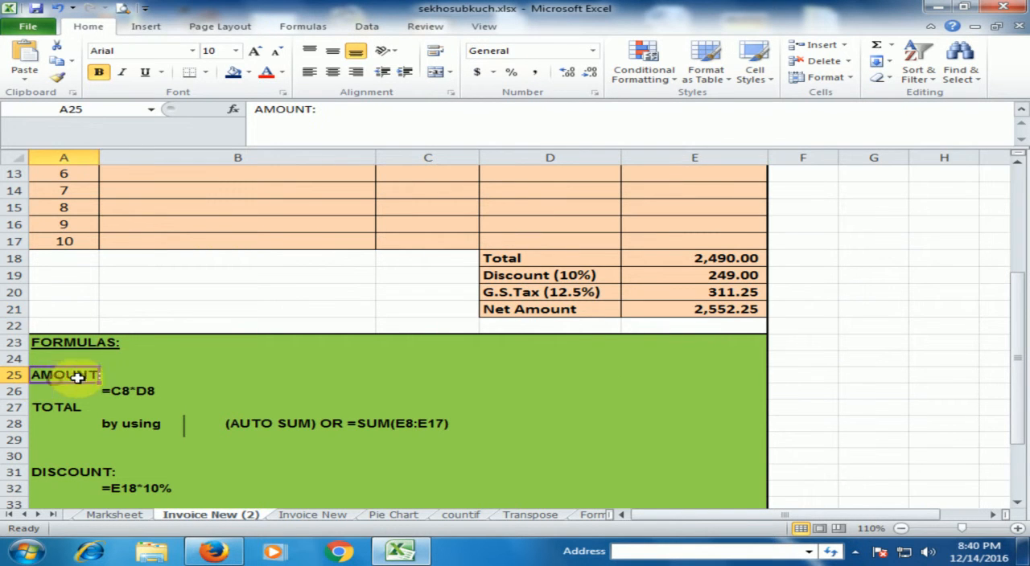
{"action": "left_click", "coordinate": [121, 392]}
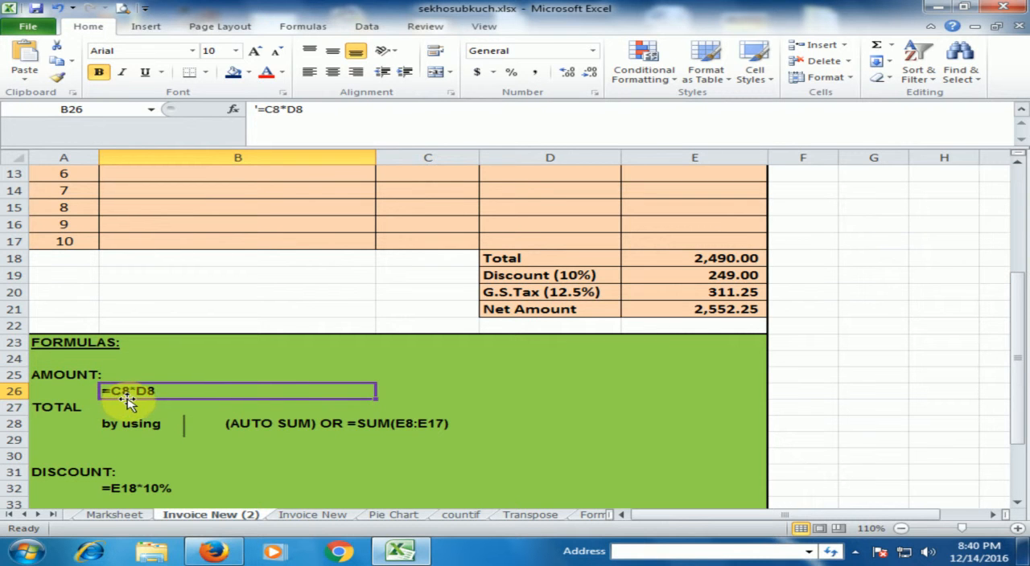
{"action": "scroll", "coordinate": [129, 400], "scroll_direction": "down", "scroll_amount": 1}
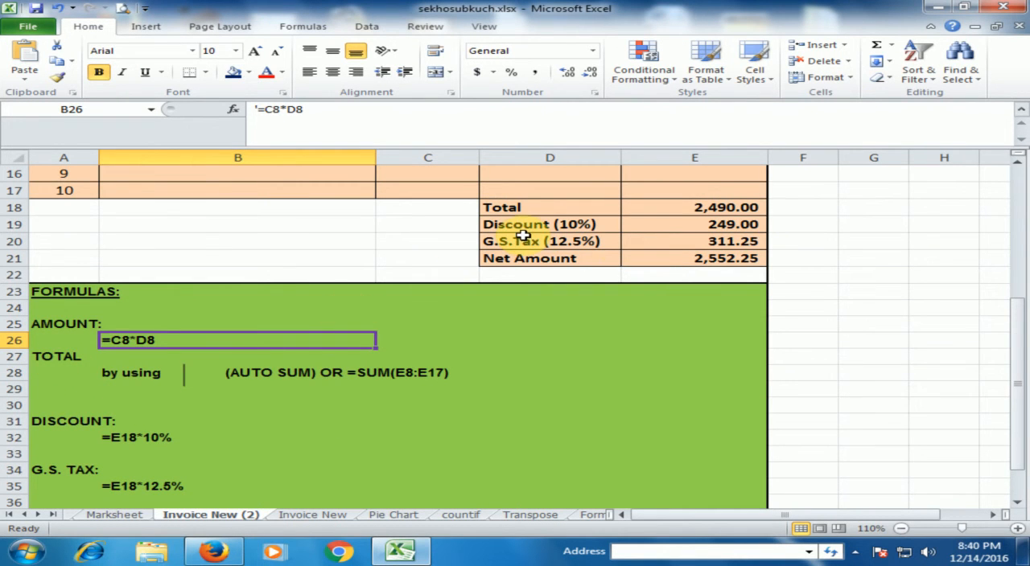
{"action": "scroll", "coordinate": [559, 234], "scroll_direction": "up", "scroll_amount": 3}
{"action": "left_click", "coordinate": [726, 194]}
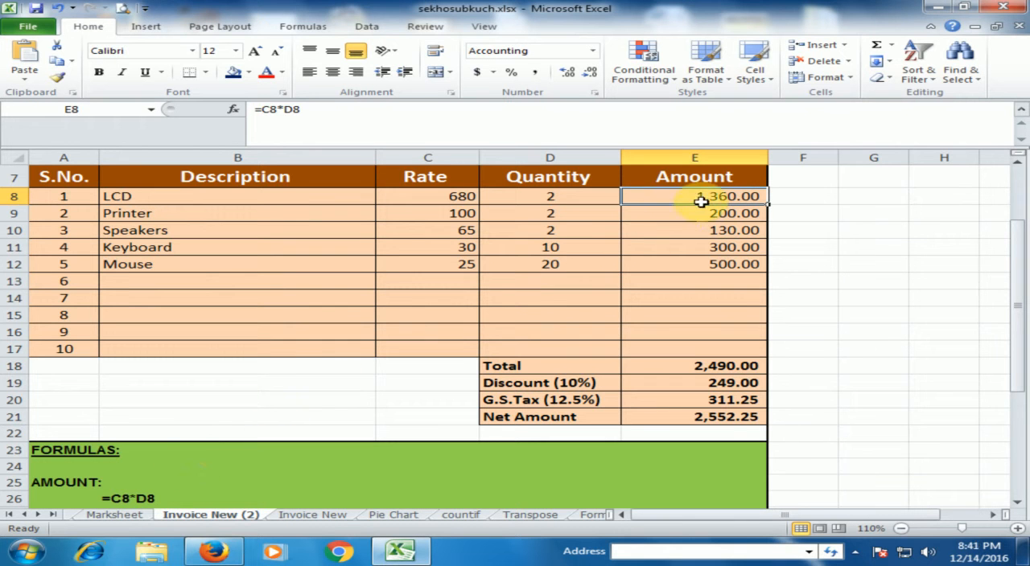
{"action": "left_click", "coordinate": [143, 494]}
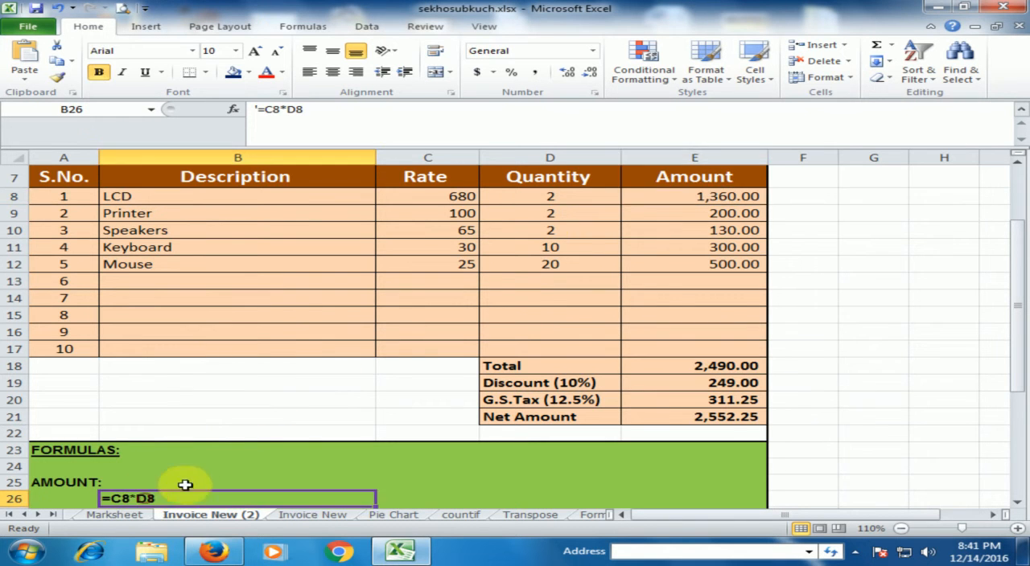
- Compare the invoice total's formula in E18 with the TOTAL note in row 28
{"action": "scroll", "coordinate": [295, 424], "scroll_direction": "down", "scroll_amount": 2}
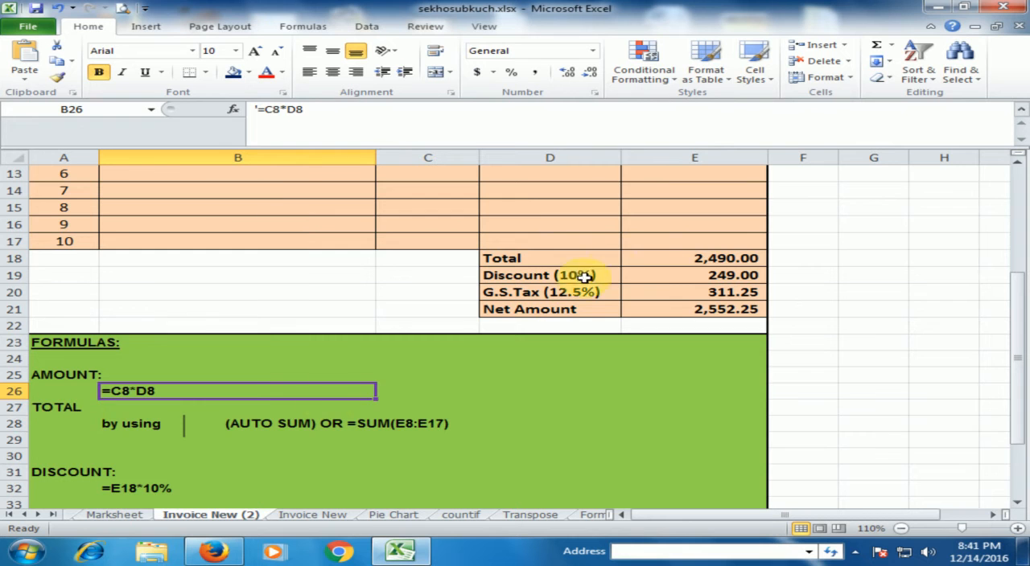
{"action": "left_click", "coordinate": [708, 256]}
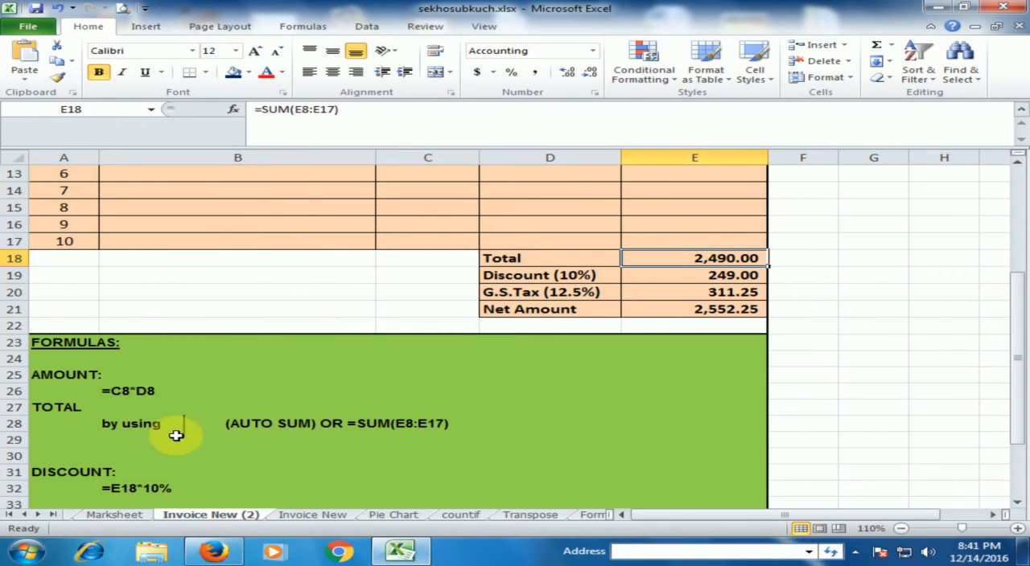
{"action": "left_click", "coordinate": [269, 421]}
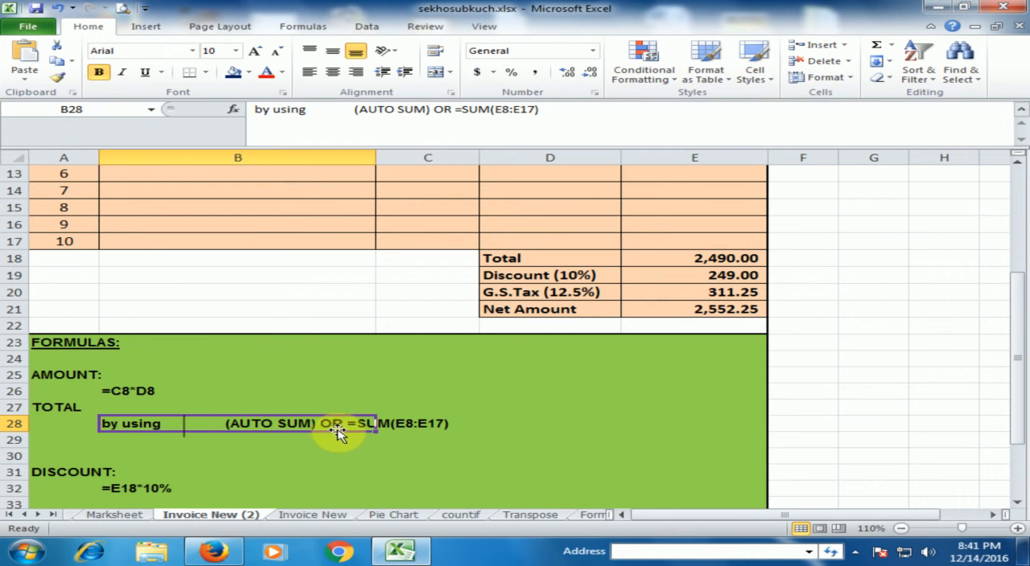
{"action": "left_click", "coordinate": [457, 422]}
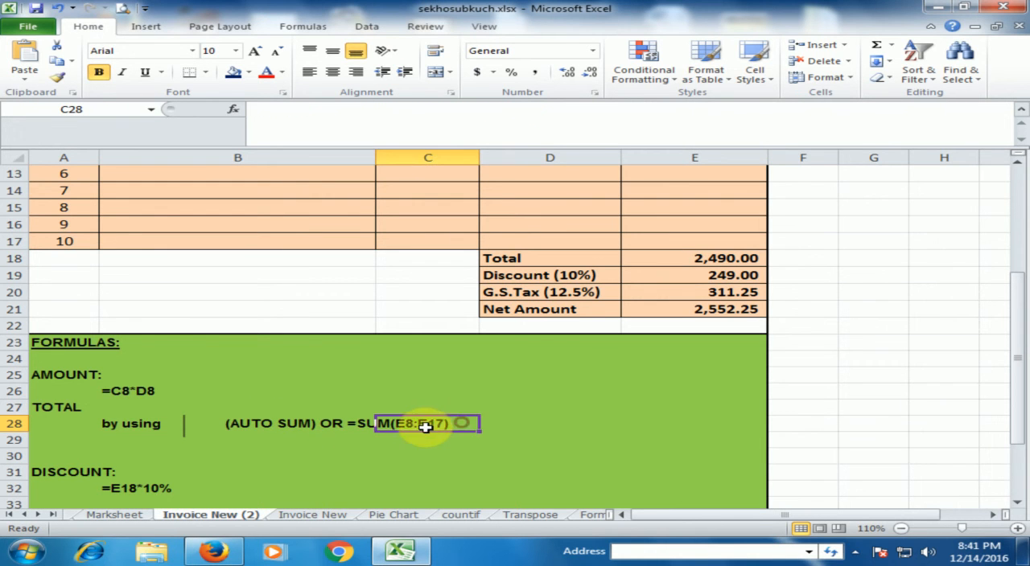
{"action": "left_click", "coordinate": [293, 453]}
- Review the discount, G.S. Tax and net amount formula notes in B32, B35 and B38
{"action": "scroll", "coordinate": [270, 417], "scroll_direction": "down", "scroll_amount": 1}
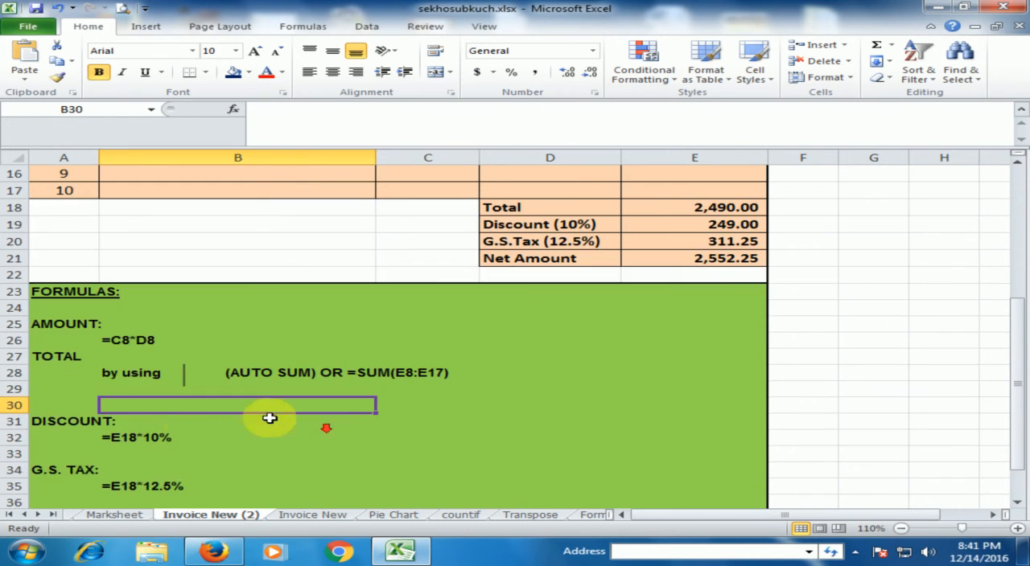
{"action": "left_click", "coordinate": [232, 442]}
{"action": "scroll", "coordinate": [242, 455], "scroll_direction": "down", "scroll_amount": 1}
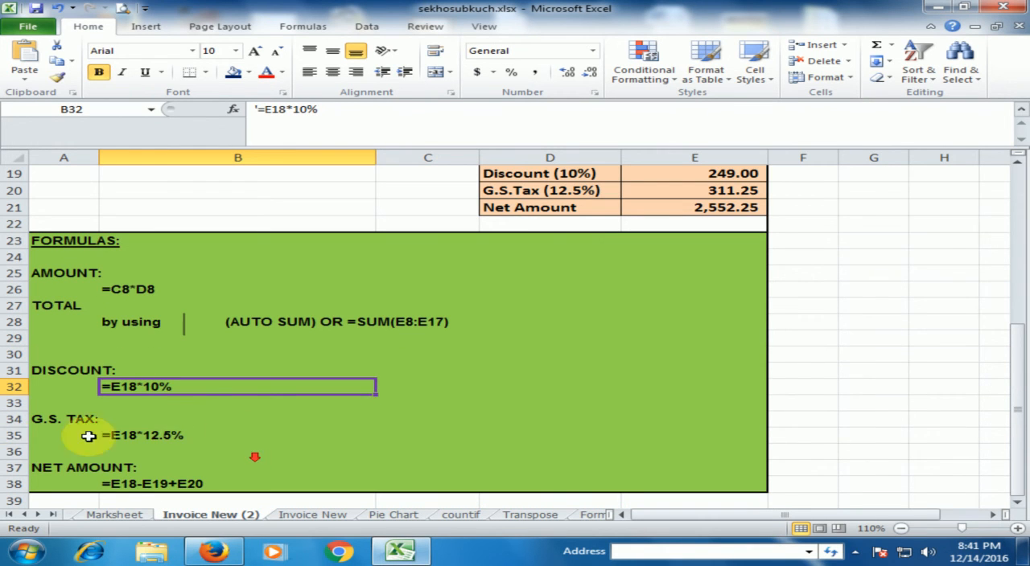
{"action": "left_click", "coordinate": [152, 437]}
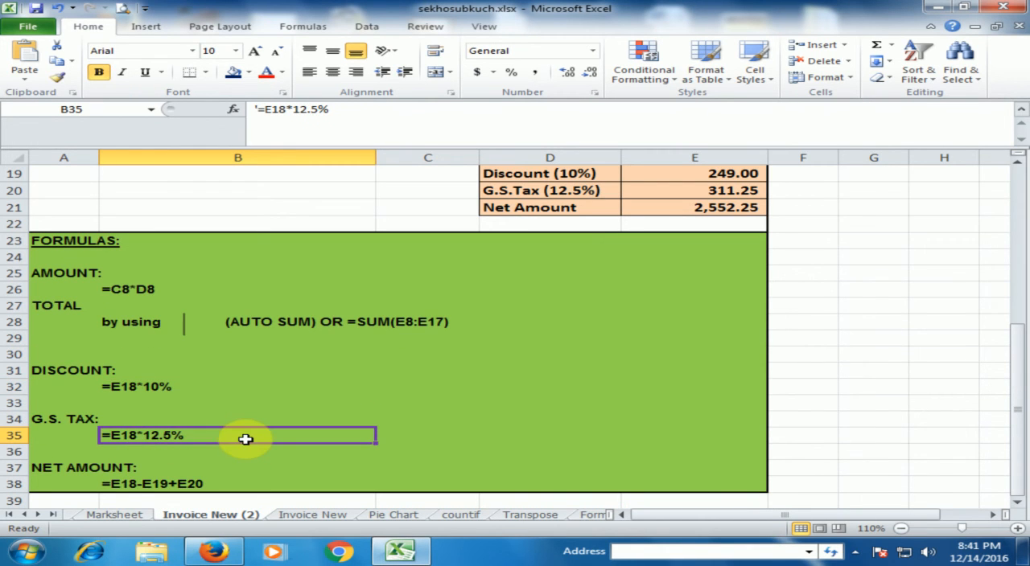
{"action": "scroll", "coordinate": [245, 433], "scroll_direction": "down", "scroll_amount": 1}
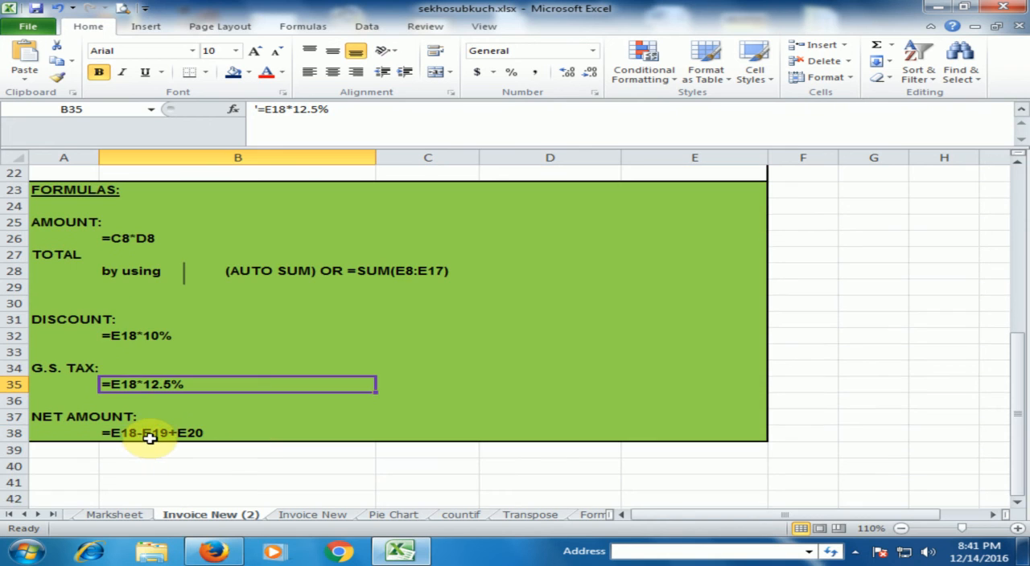
{"action": "left_click", "coordinate": [147, 434]}
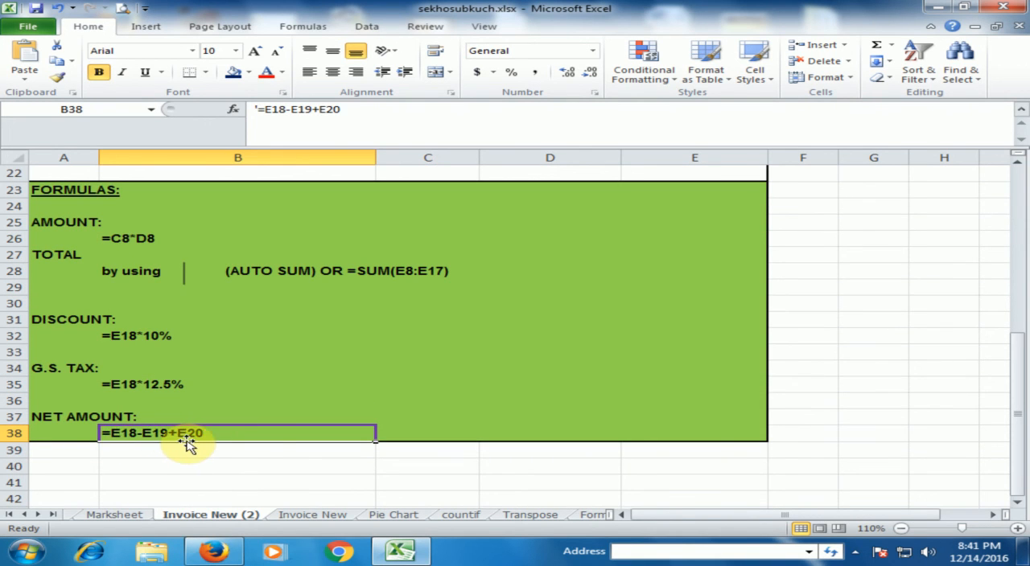
- Look over the finished invoice from its heading down to the FORMULAS section
{"action": "scroll", "coordinate": [283, 412], "scroll_direction": "up", "scroll_amount": 1}
{"action": "scroll", "coordinate": [283, 411], "scroll_direction": "up", "scroll_amount": 6}
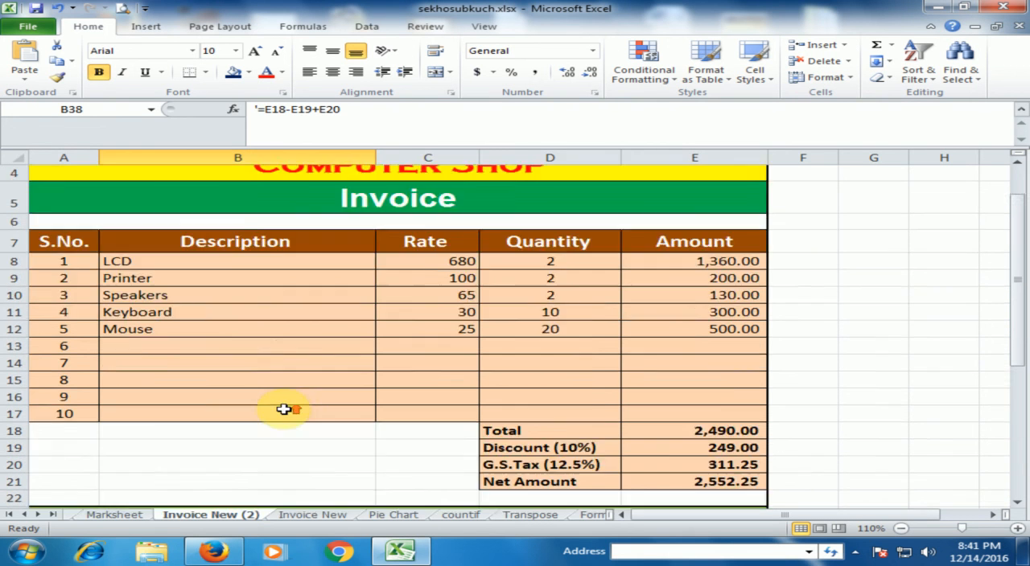
{"action": "left_click", "coordinate": [285, 418]}
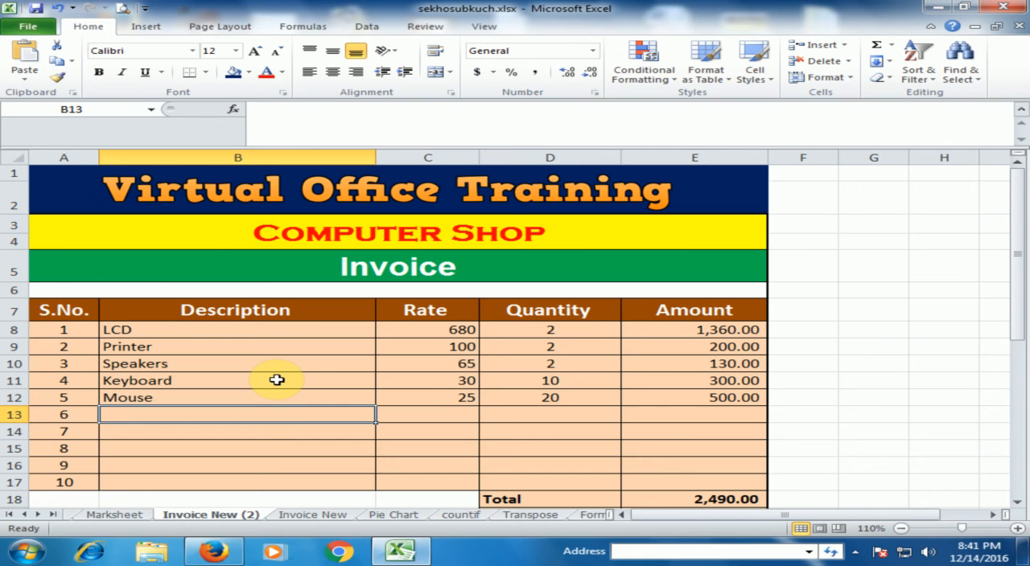
{"action": "scroll", "coordinate": [277, 380], "scroll_direction": "down", "scroll_amount": 6}
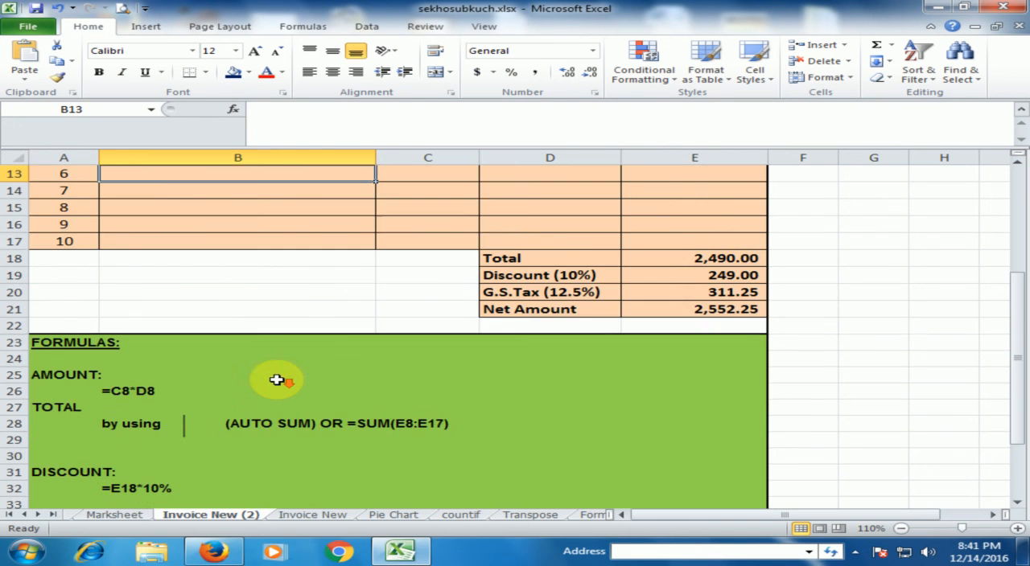